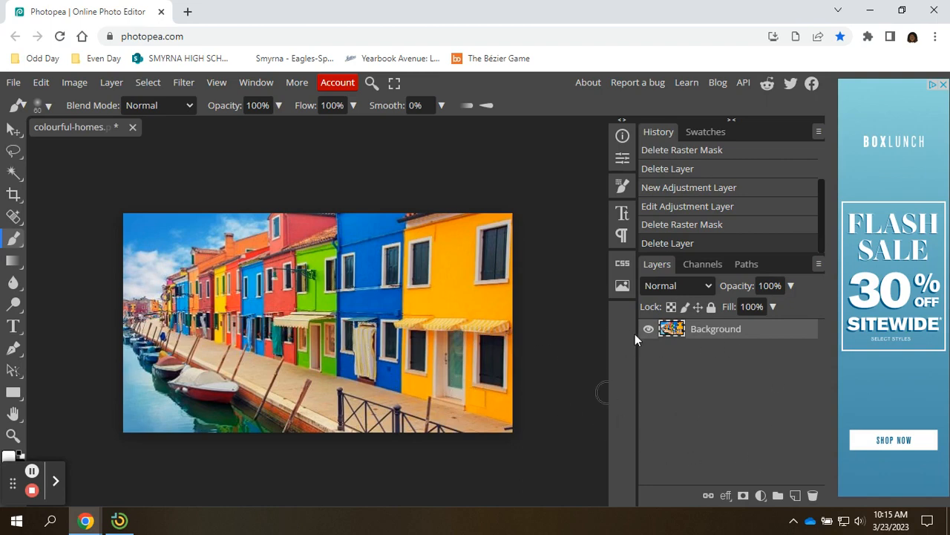
# Step: Add a Selective Color adjustment layer above the Background and choose Red as the color range
pyautogui.click(761, 495)
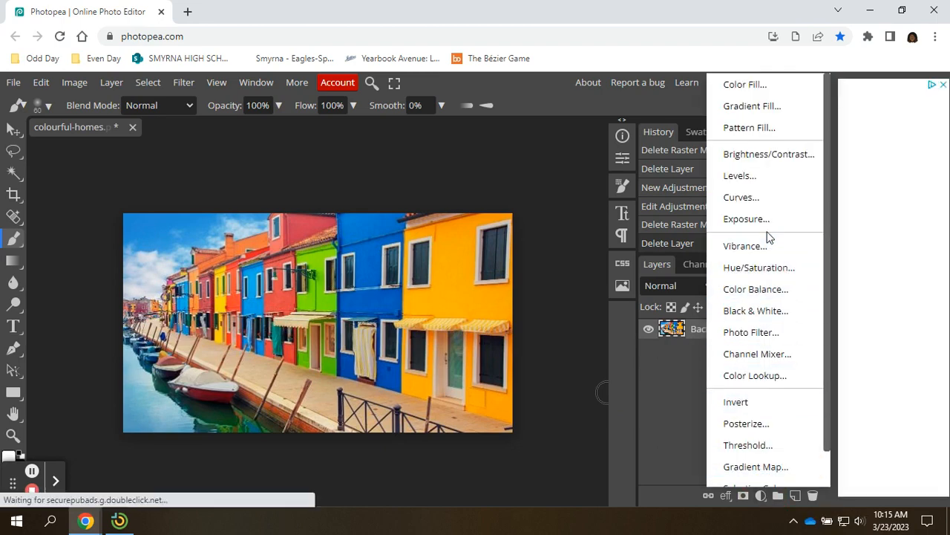
pyautogui.scroll(-1, 772, 308)
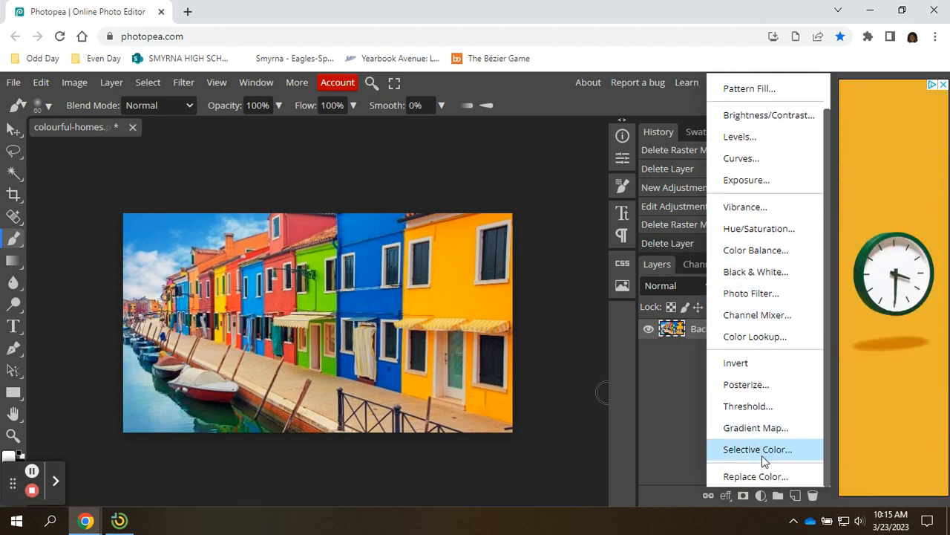
pyautogui.click(764, 453)
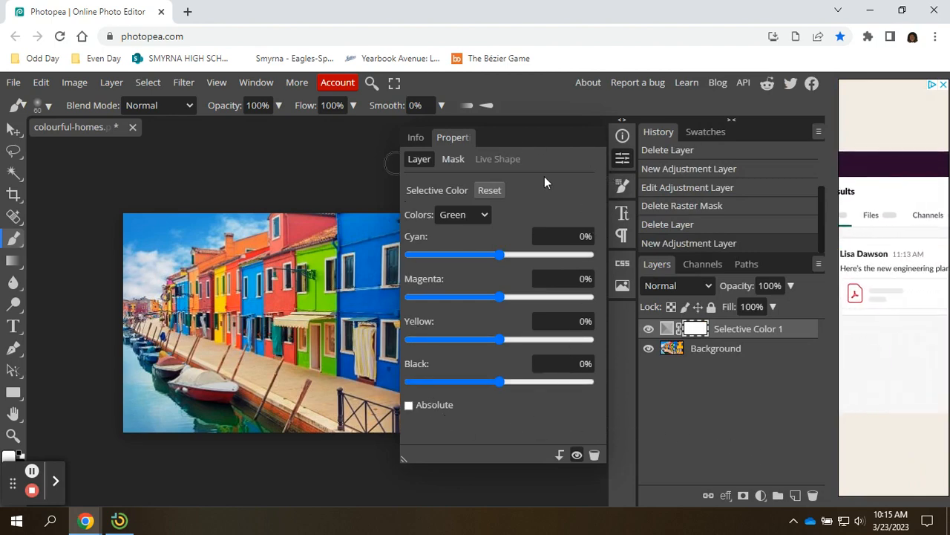
pyautogui.click(484, 216)
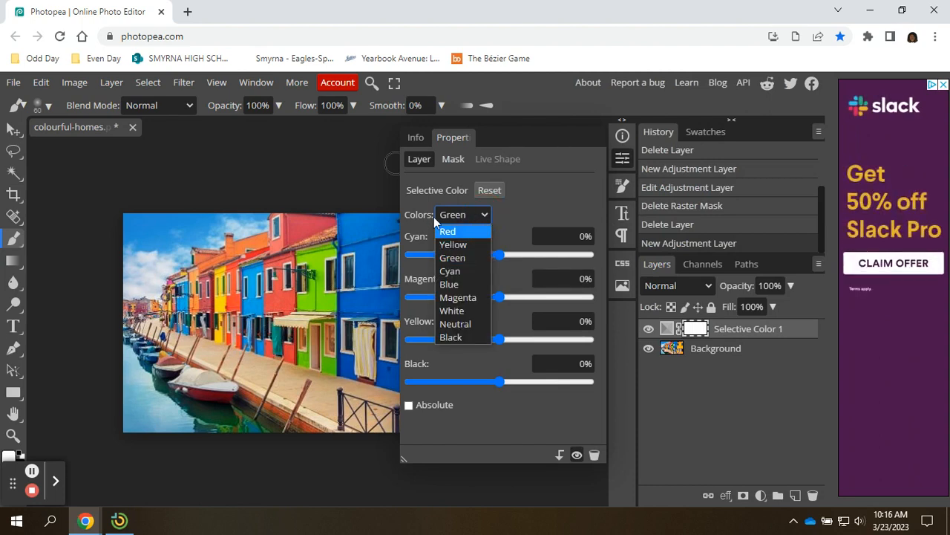
pyautogui.click(463, 231)
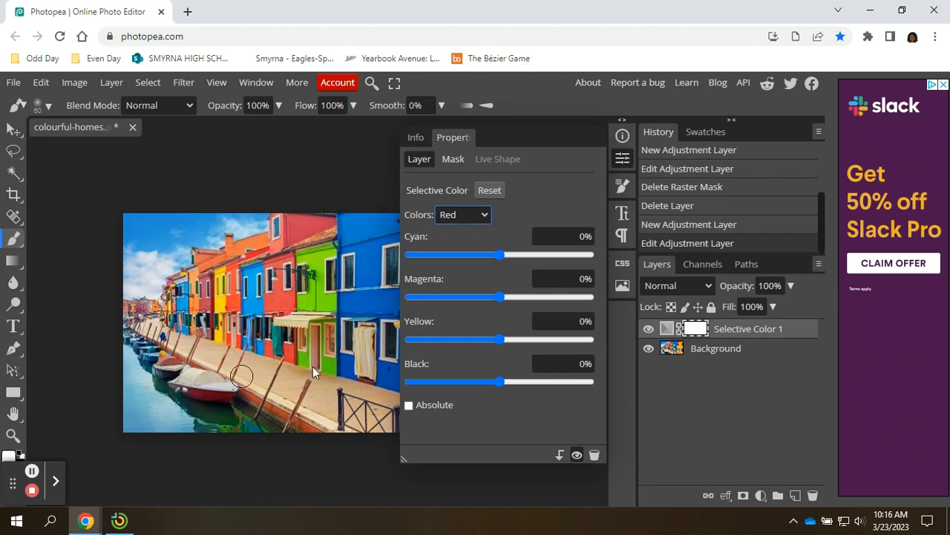
# Step: Switch the Selective Color range to Magenta and return it to Red
pyautogui.click(484, 214)
pyautogui.click(482, 231)
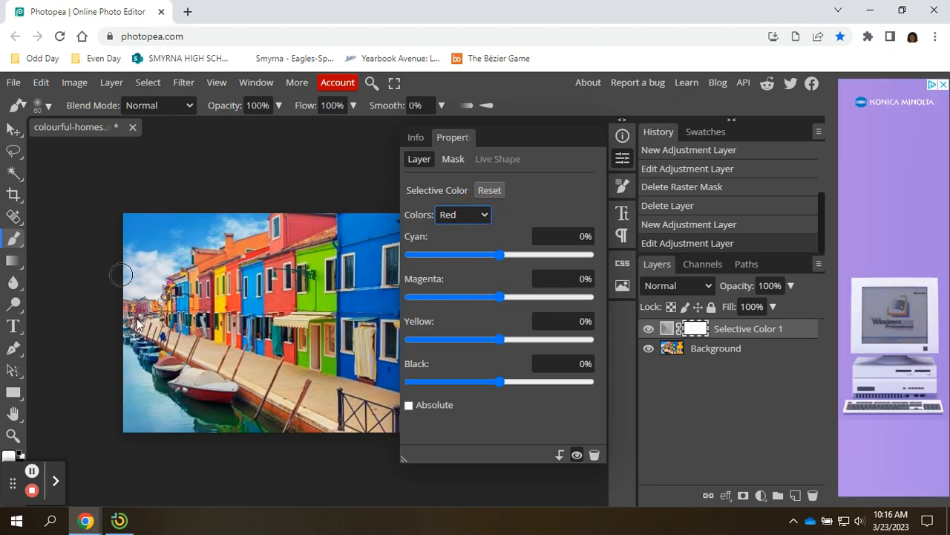
pyautogui.click(484, 214)
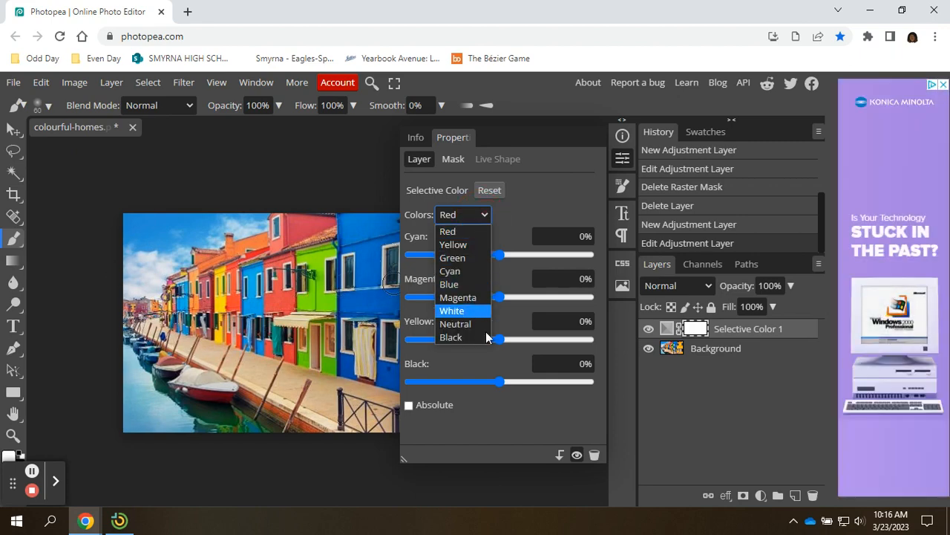
pyautogui.click(469, 298)
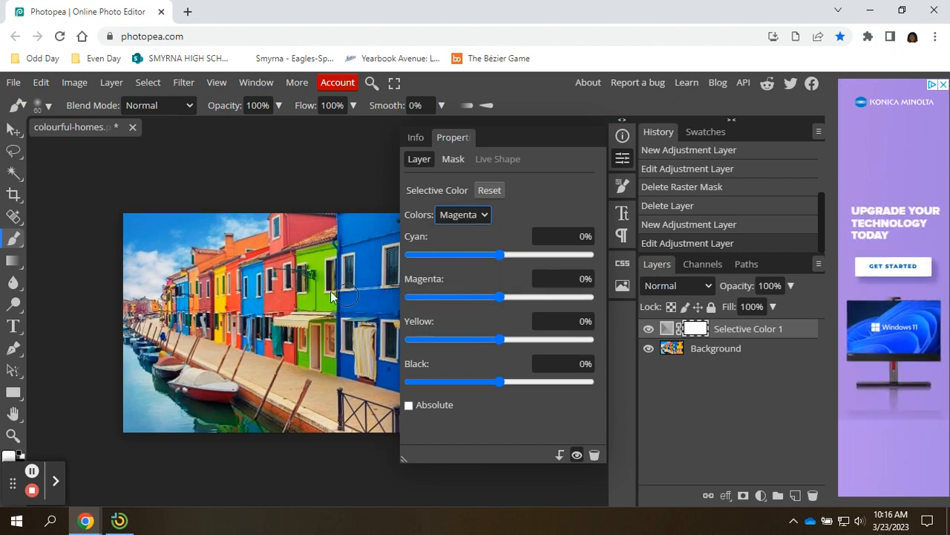
pyautogui.click(483, 216)
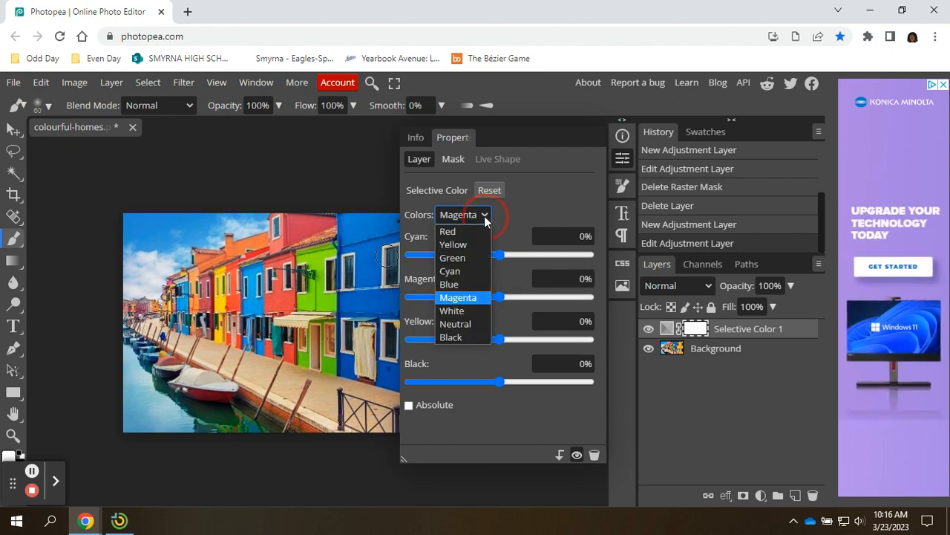
pyautogui.click(470, 231)
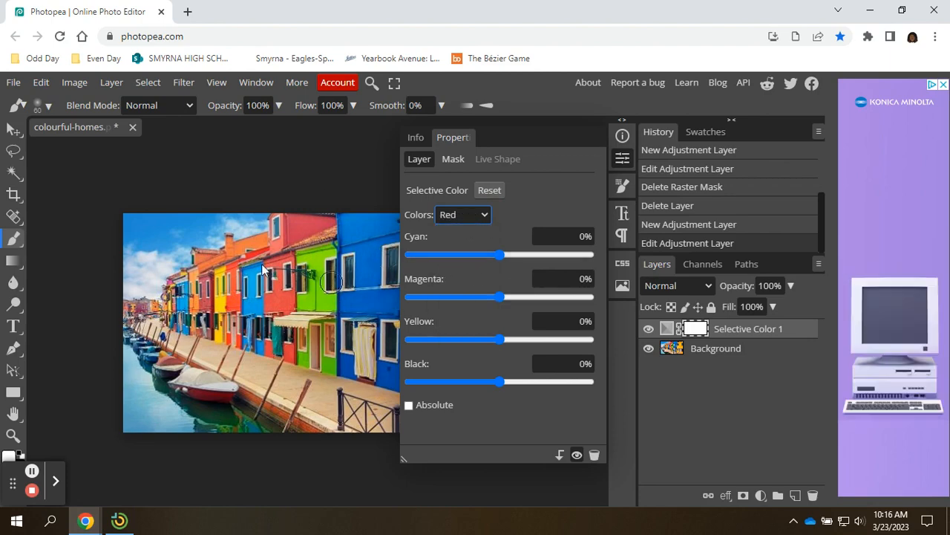
# Step: Try Cyan at 100% for the Red range and return it to 0%
pyautogui.click(542, 236)
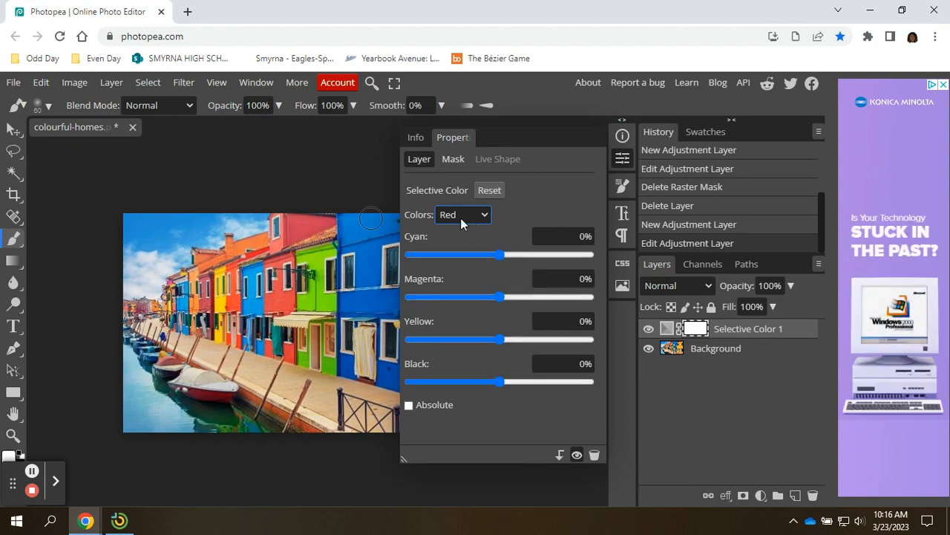
pyautogui.click(502, 256)
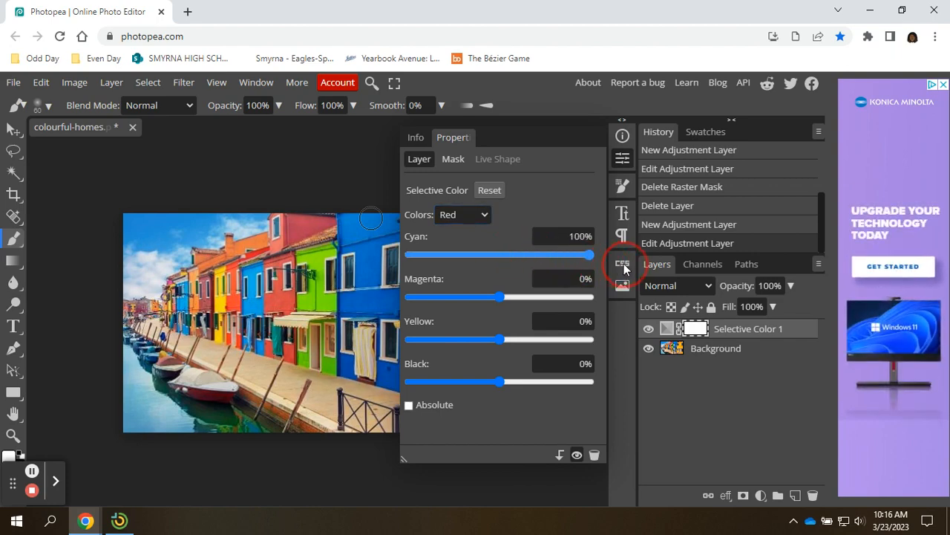
pyautogui.moveTo(499, 266); pyautogui.dragTo(598, 256)
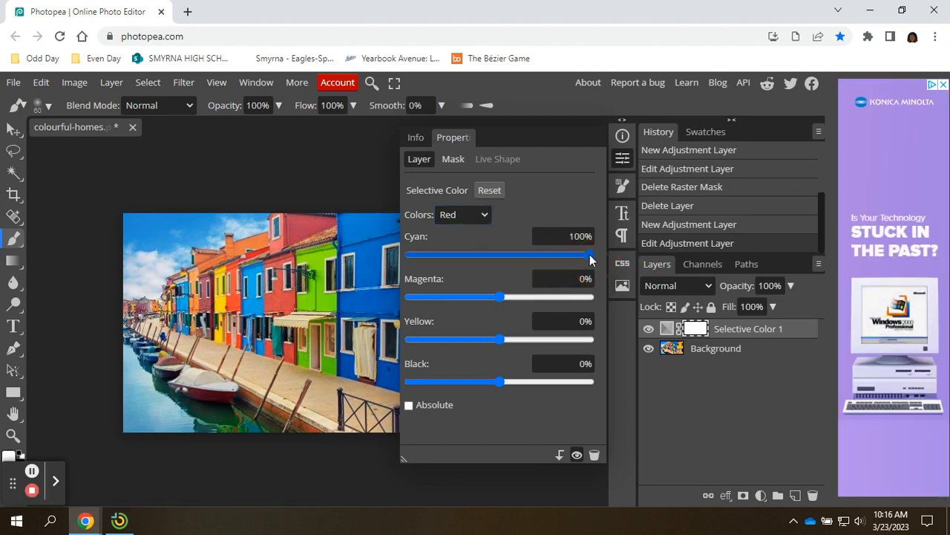
pyautogui.moveTo(594, 259); pyautogui.dragTo(499, 260)
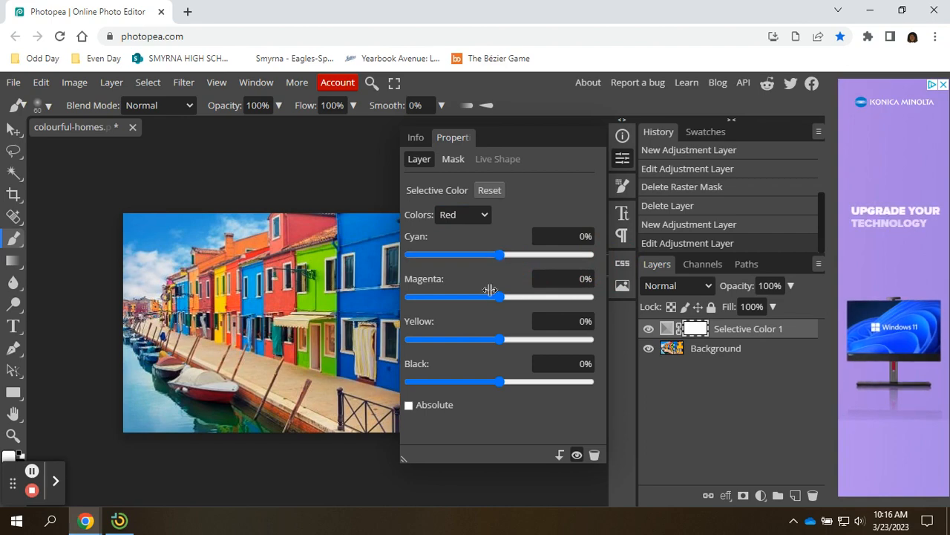
# Step: Try the Magenta slider for the Red range and set Yellow and Black to 1% each
pyautogui.moveTo(502, 297)
pyautogui.mouseDown()
pyautogui.moveTo(599, 299)
pyautogui.moveTo(500, 295)
pyautogui.mouseUp()
pyautogui.moveTo(500, 339)
pyautogui.mouseDown()
pyautogui.moveTo(581, 334)
pyautogui.moveTo(501, 337)
pyautogui.mouseUp()
pyautogui.moveTo(499, 381)
pyautogui.mouseDown()
pyautogui.moveTo(590, 371)
pyautogui.moveTo(503, 384)
pyautogui.moveTo(591, 381)
pyautogui.moveTo(501, 387)
pyautogui.mouseUp()
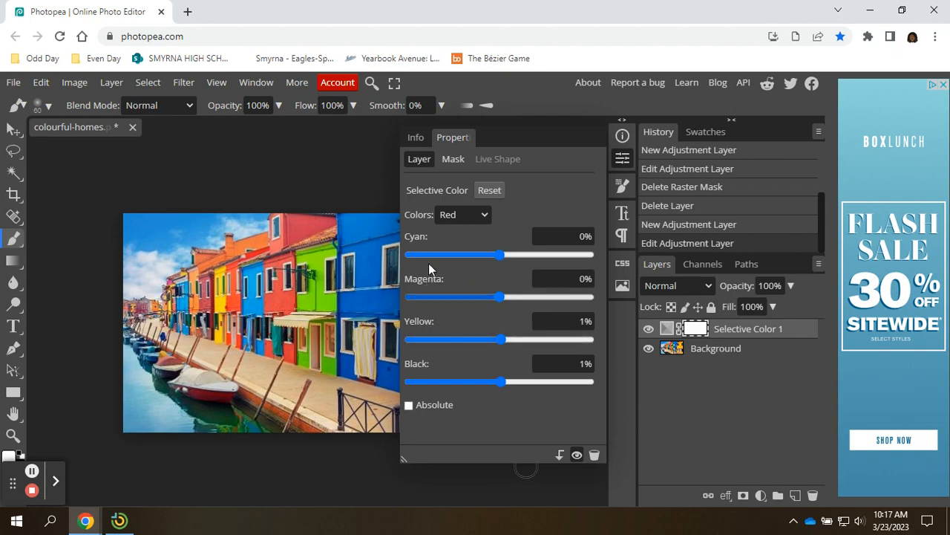
# Step: Try Cyan at -100% and Yellow at about -75% for the Red range, returning both to 0%
pyautogui.moveTo(501, 255); pyautogui.dragTo(425, 256)
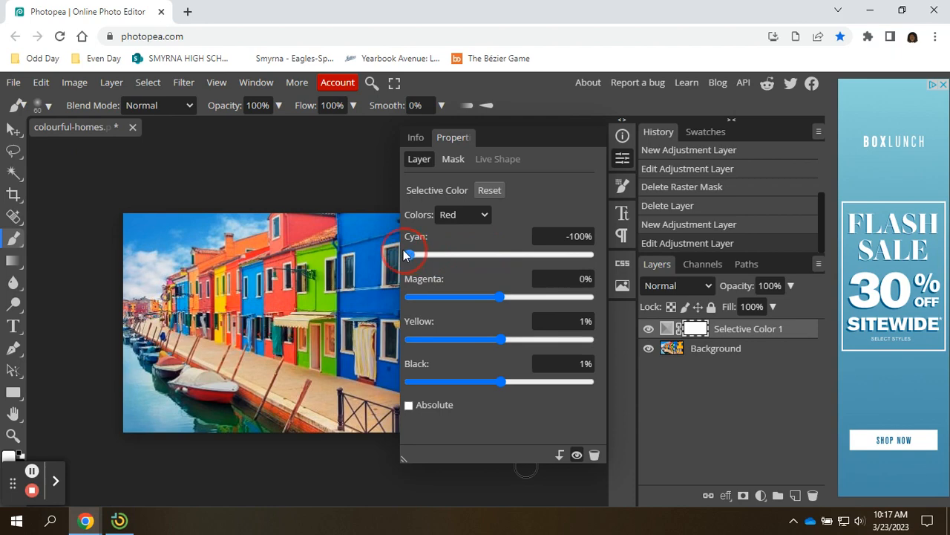
pyautogui.moveTo(448, 258)
pyautogui.mouseDown()
pyautogui.moveTo(505, 257)
pyautogui.moveTo(415, 256)
pyautogui.moveTo(500, 258)
pyautogui.mouseUp()
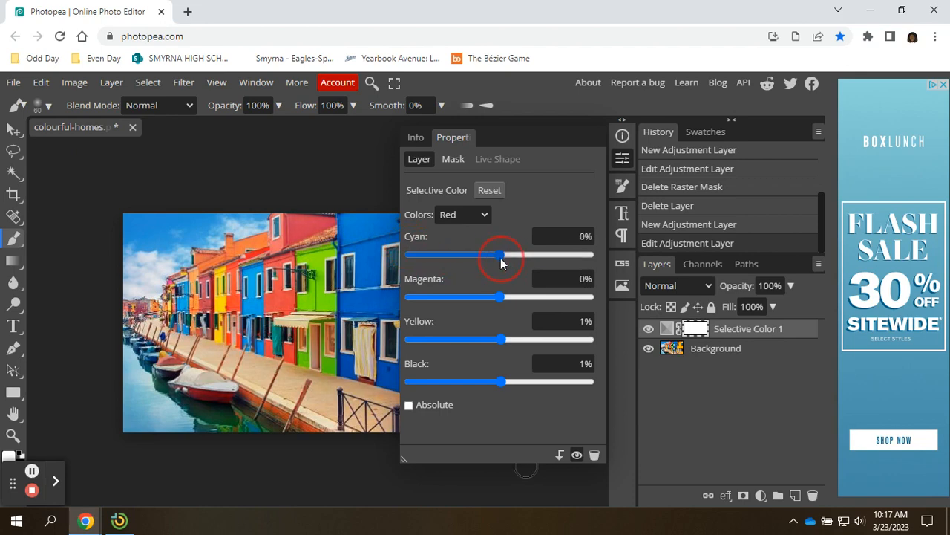
pyautogui.moveTo(502, 297)
pyautogui.mouseDown()
pyautogui.moveTo(414, 298)
pyautogui.moveTo(497, 308)
pyautogui.moveTo(503, 340)
pyautogui.moveTo(468, 345)
pyautogui.mouseUp()
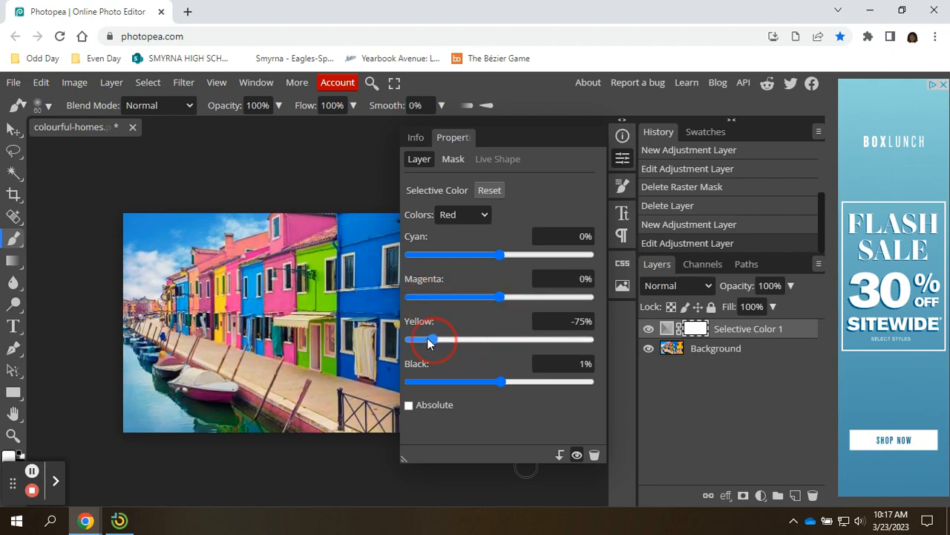
pyautogui.moveTo(409, 341); pyautogui.dragTo(503, 339)
# Step: Set Black to 4% for the Red range and try the Black slider for the Green range
pyautogui.moveTo(502, 381)
pyautogui.mouseDown()
pyautogui.moveTo(408, 392)
pyautogui.moveTo(504, 381)
pyautogui.mouseUp()
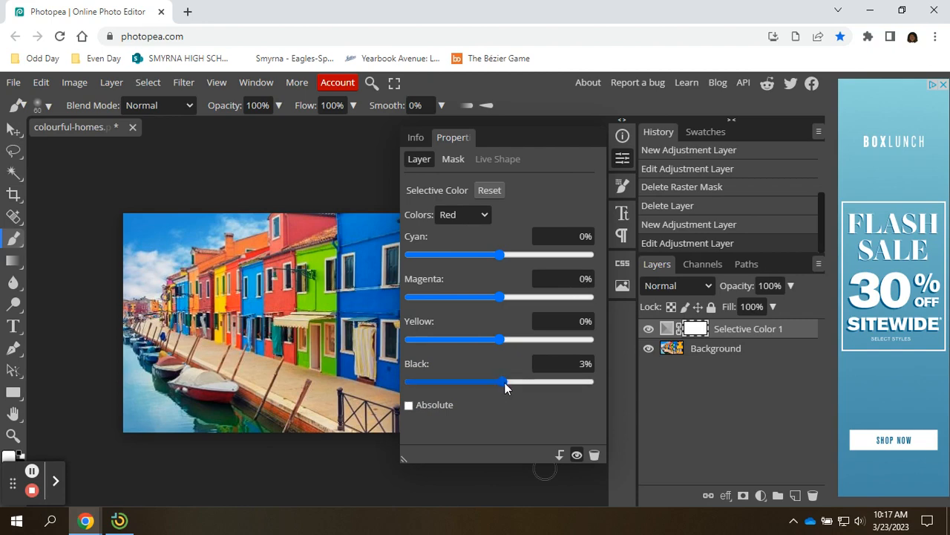
pyautogui.moveTo(504, 381)
pyautogui.mouseDown()
pyautogui.moveTo(568, 385)
pyautogui.moveTo(470, 396)
pyautogui.moveTo(418, 389)
pyautogui.moveTo(516, 384)
pyautogui.moveTo(586, 397)
pyautogui.moveTo(418, 401)
pyautogui.moveTo(504, 391)
pyautogui.mouseUp()
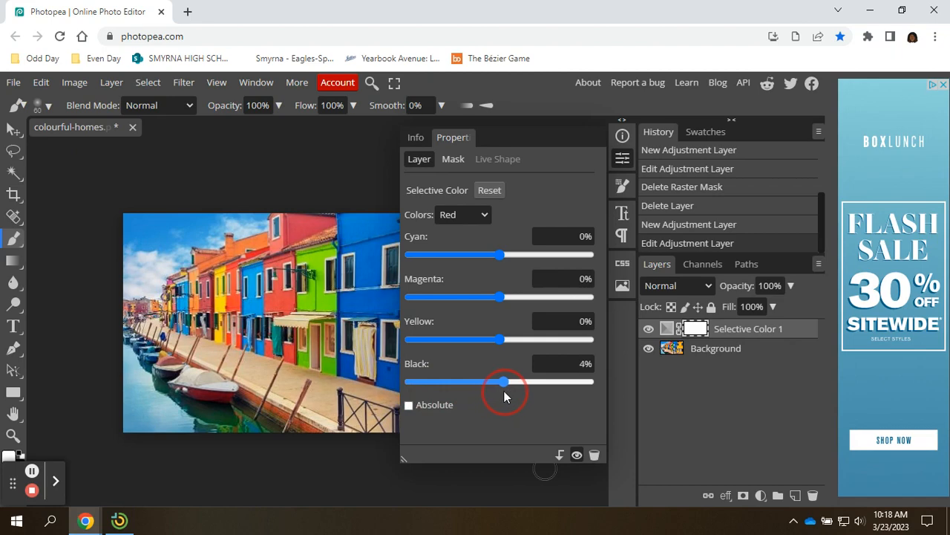
pyautogui.click(481, 217)
pyautogui.click(475, 257)
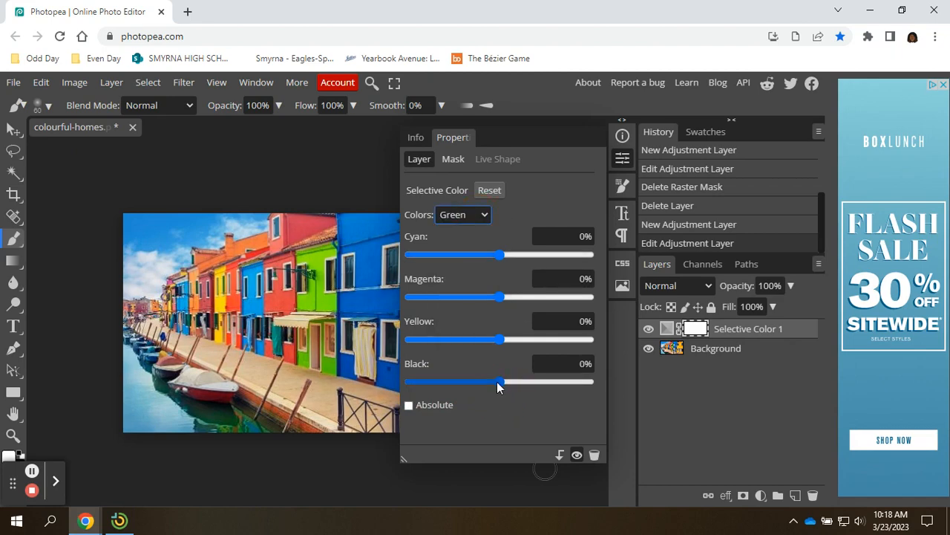
pyautogui.moveTo(498, 381)
pyautogui.mouseDown()
pyautogui.moveTo(406, 377)
pyautogui.moveTo(578, 384)
pyautogui.moveTo(488, 382)
pyautogui.moveTo(501, 384)
pyautogui.mouseUp()
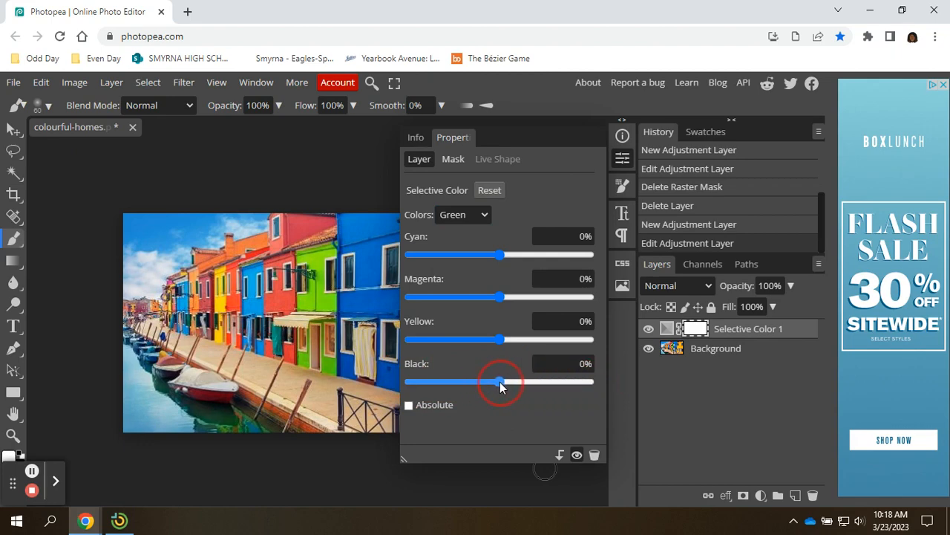
# Step: Switch the Selective Color range to Neutral and try its Black slider, leaving it at 0%
pyautogui.click(476, 215)
pyautogui.click(470, 322)
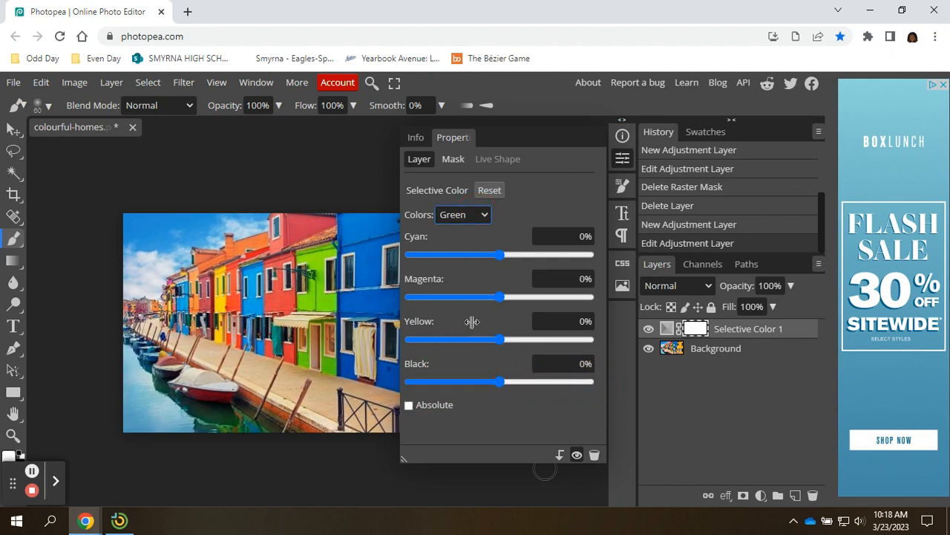
pyautogui.moveTo(500, 383)
pyautogui.mouseDown()
pyautogui.moveTo(434, 380)
pyautogui.moveTo(556, 381)
pyautogui.moveTo(415, 391)
pyautogui.moveTo(551, 394)
pyautogui.moveTo(499, 396)
pyautogui.mouseUp()
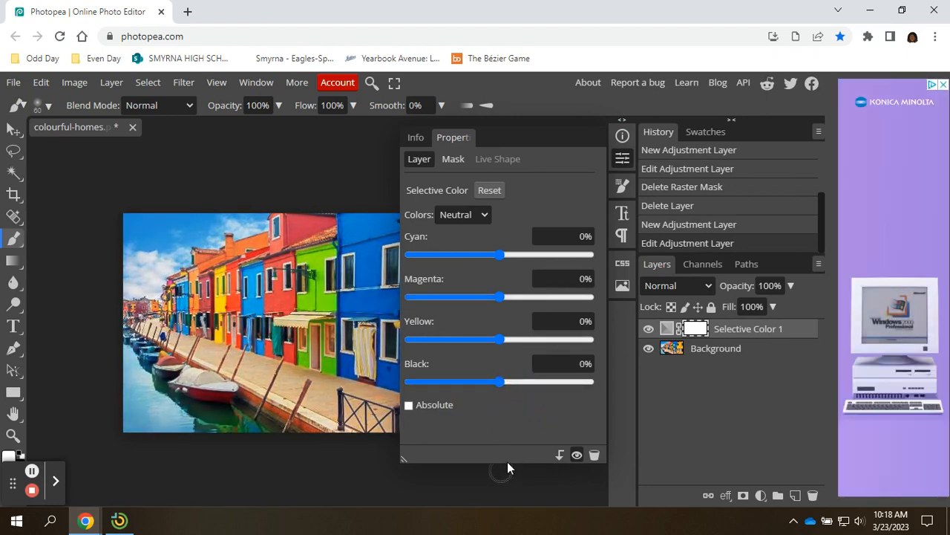
# Step: Try the Neutral range's Black, Yellow, Magenta and Cyan sliders with Absolute switched on and off, leaving all values at 0%
pyautogui.click(408, 405)
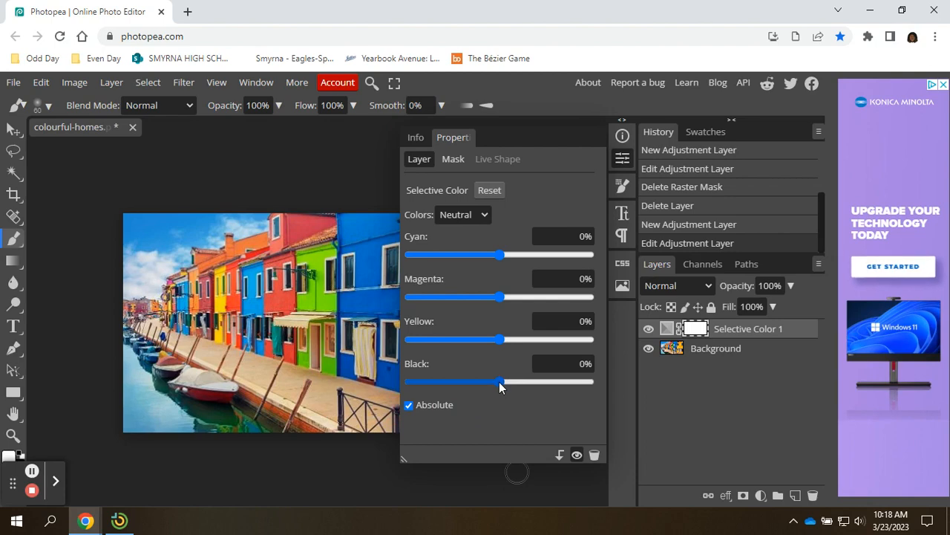
pyautogui.moveTo(499, 382)
pyautogui.mouseDown()
pyautogui.moveTo(557, 380)
pyautogui.moveTo(513, 388)
pyautogui.moveTo(536, 387)
pyautogui.moveTo(524, 389)
pyautogui.moveTo(500, 388)
pyautogui.moveTo(500, 380)
pyautogui.mouseUp()
pyautogui.moveTo(501, 340)
pyautogui.mouseDown()
pyautogui.moveTo(419, 344)
pyautogui.moveTo(589, 350)
pyautogui.moveTo(495, 354)
pyautogui.moveTo(502, 347)
pyautogui.mouseUp()
pyautogui.moveTo(501, 297)
pyautogui.mouseDown()
pyautogui.moveTo(410, 296)
pyautogui.moveTo(573, 309)
pyautogui.moveTo(501, 305)
pyautogui.mouseUp()
pyautogui.moveTo(502, 341); pyautogui.dragTo(499, 344)
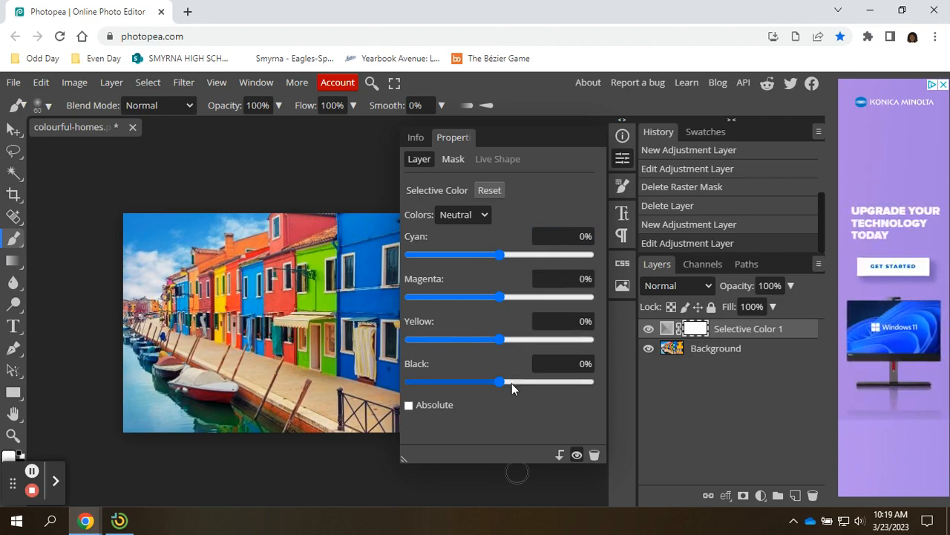
pyautogui.click(502, 256)
pyautogui.moveTo(502, 256)
pyautogui.mouseDown()
pyautogui.moveTo(450, 254)
pyautogui.moveTo(505, 256)
pyautogui.mouseUp()
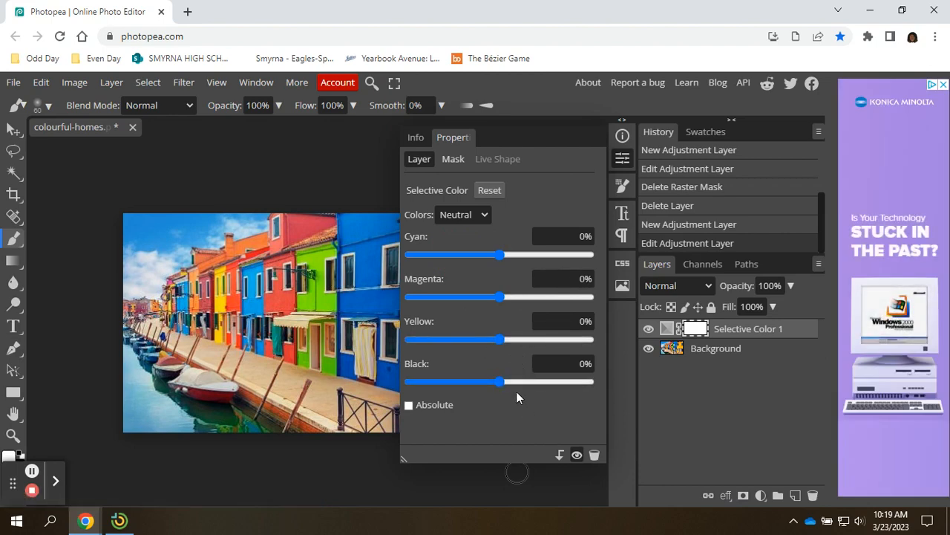
# Step: Try Cyan 2%, Magenta 1% and Black 7% on the Yellow range, and reset the Selective Color adjustment
pyautogui.click(466, 215)
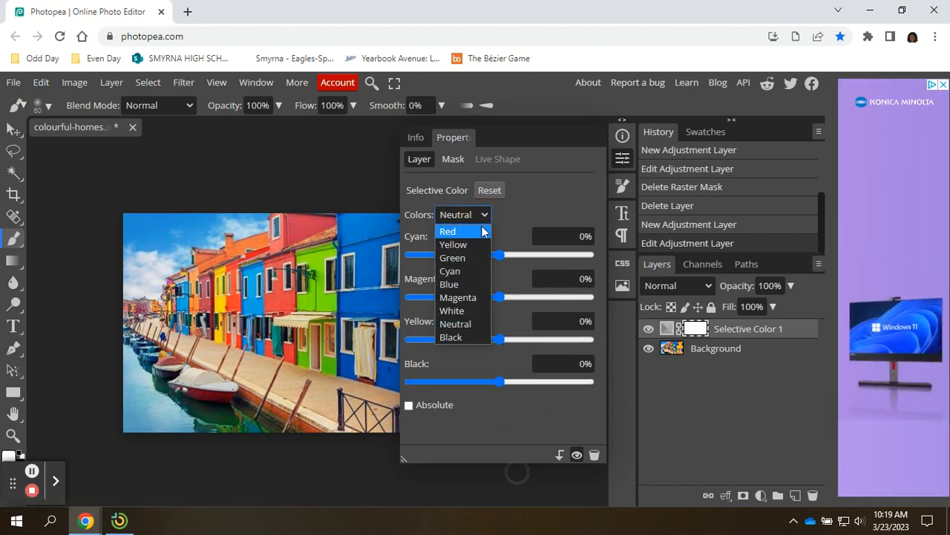
pyautogui.click(471, 254)
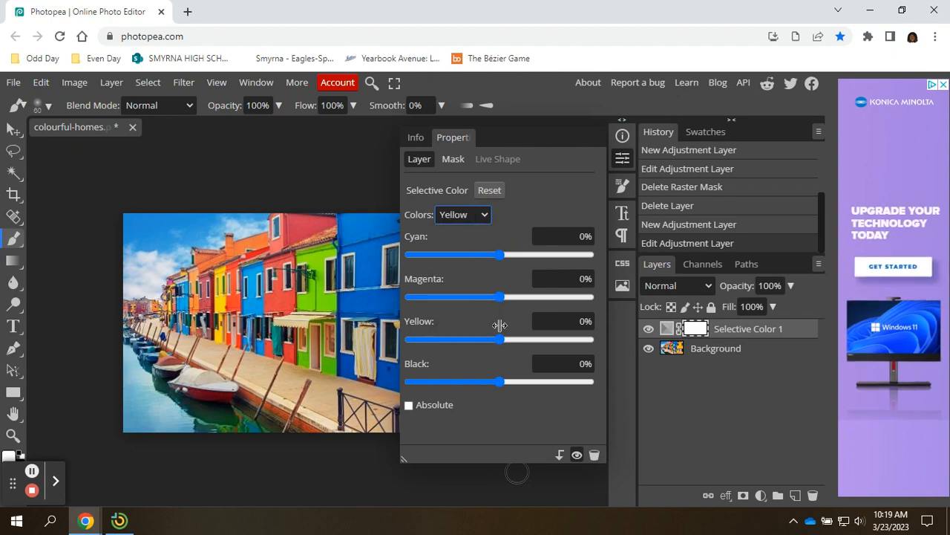
pyautogui.moveTo(502, 255)
pyautogui.mouseDown()
pyautogui.moveTo(560, 255)
pyautogui.moveTo(502, 260)
pyautogui.mouseUp()
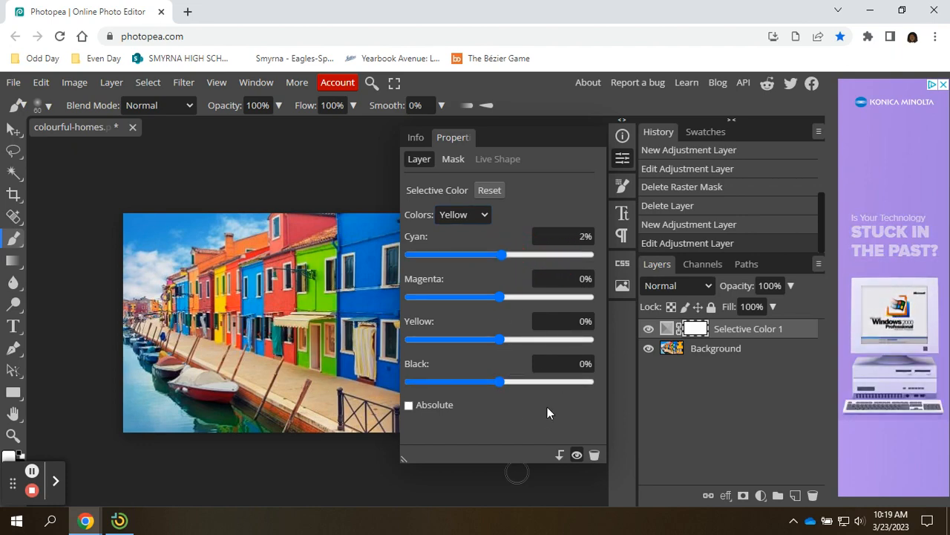
pyautogui.moveTo(502, 387)
pyautogui.mouseDown()
pyautogui.moveTo(416, 383)
pyautogui.moveTo(506, 388)
pyautogui.mouseUp()
pyautogui.moveTo(502, 342)
pyautogui.mouseDown()
pyautogui.moveTo(409, 342)
pyautogui.moveTo(500, 339)
pyautogui.mouseUp()
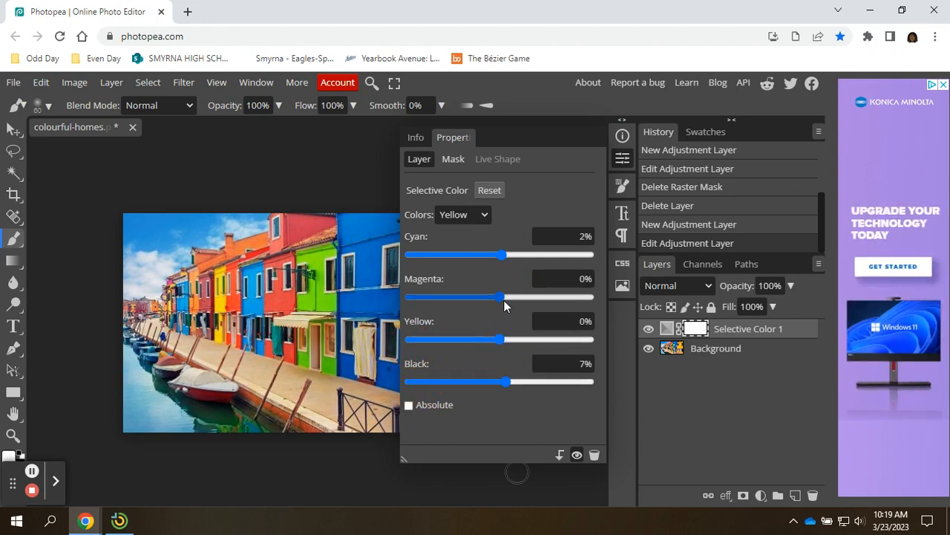
pyautogui.moveTo(501, 297)
pyautogui.mouseDown()
pyautogui.moveTo(417, 305)
pyautogui.moveTo(510, 304)
pyautogui.mouseUp()
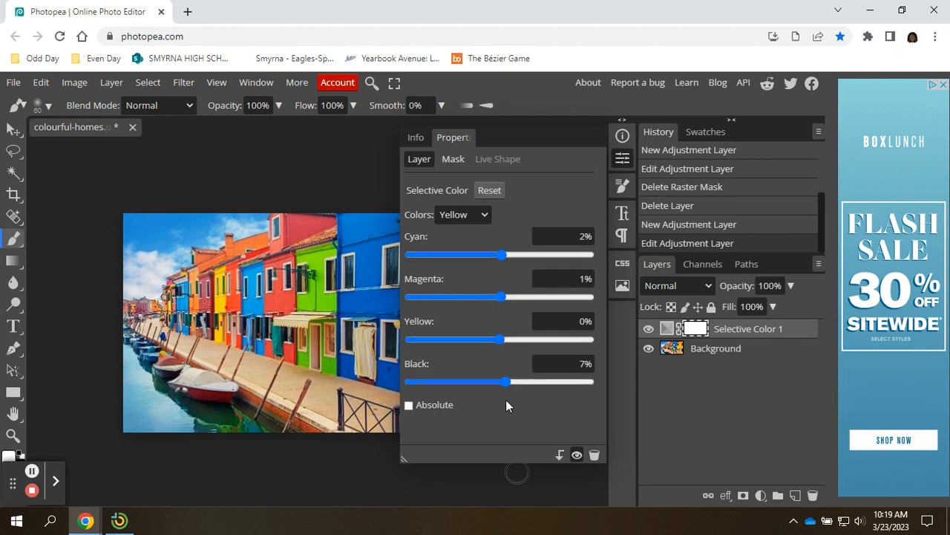
pyautogui.click(491, 191)
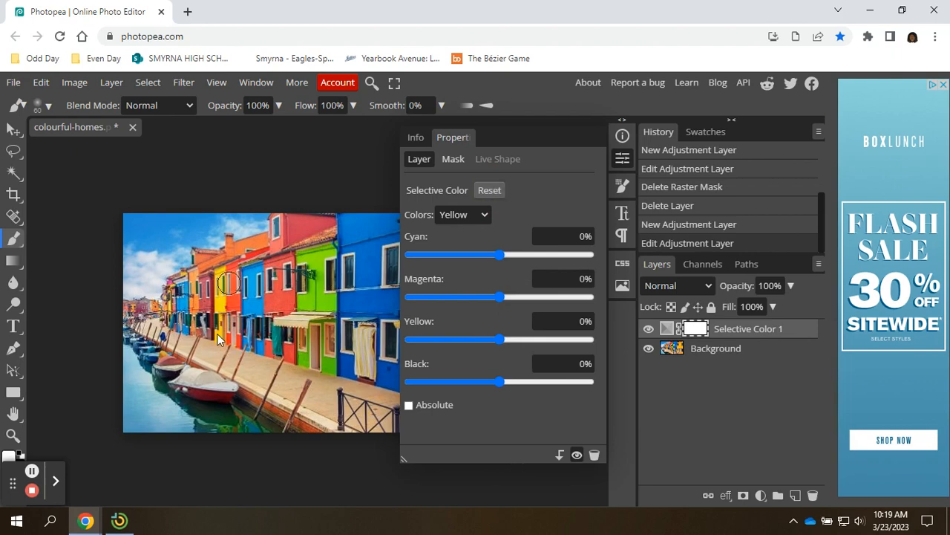